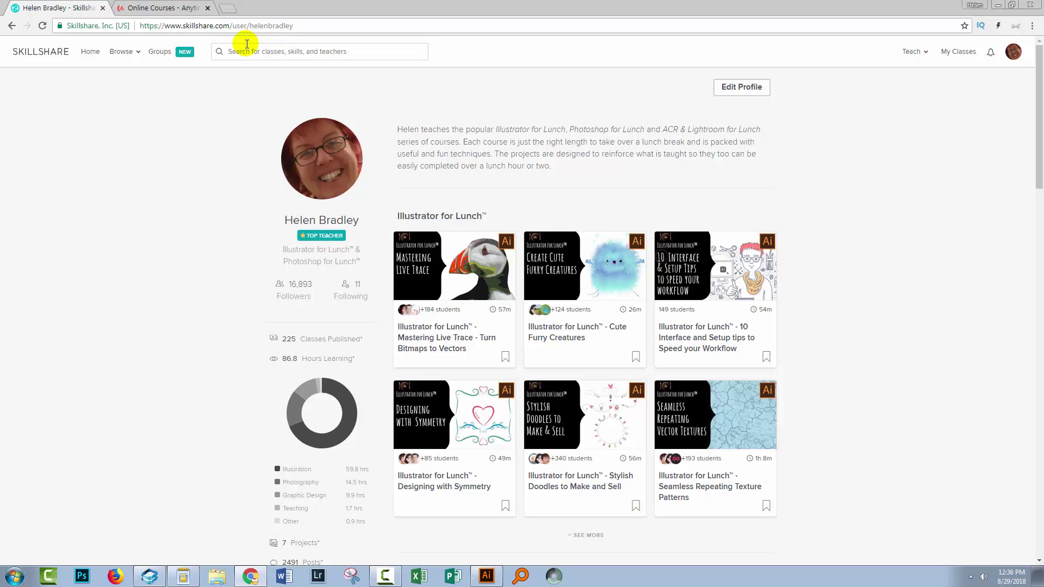
{"action": "left_click", "coordinate": [164, 9]}
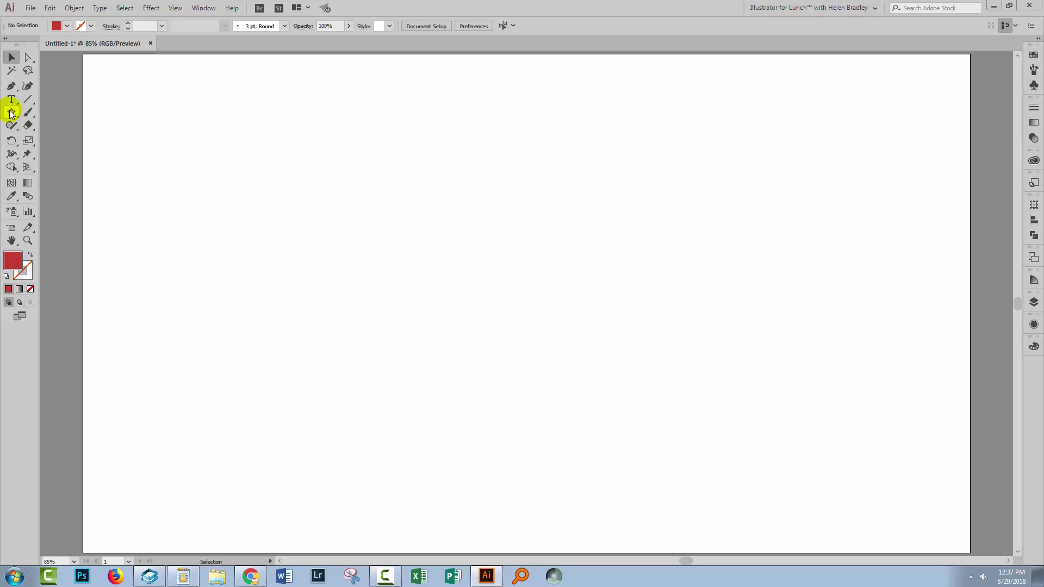
Place a red five-point star with 50 px and 25 px radii at the upper left and select it.
{"action": "left_click_drag", "start_coordinate": [10, 112], "coordinate": [51, 165]}
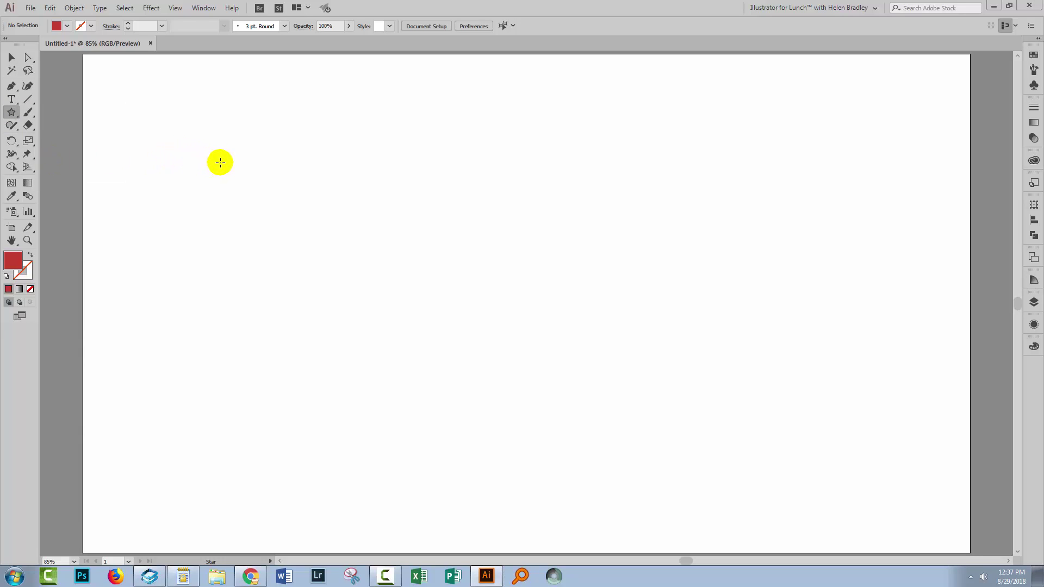
{"action": "left_click", "coordinate": [241, 201]}
{"action": "left_click_drag", "start_coordinate": [644, 265], "coordinate": [280, 219]}
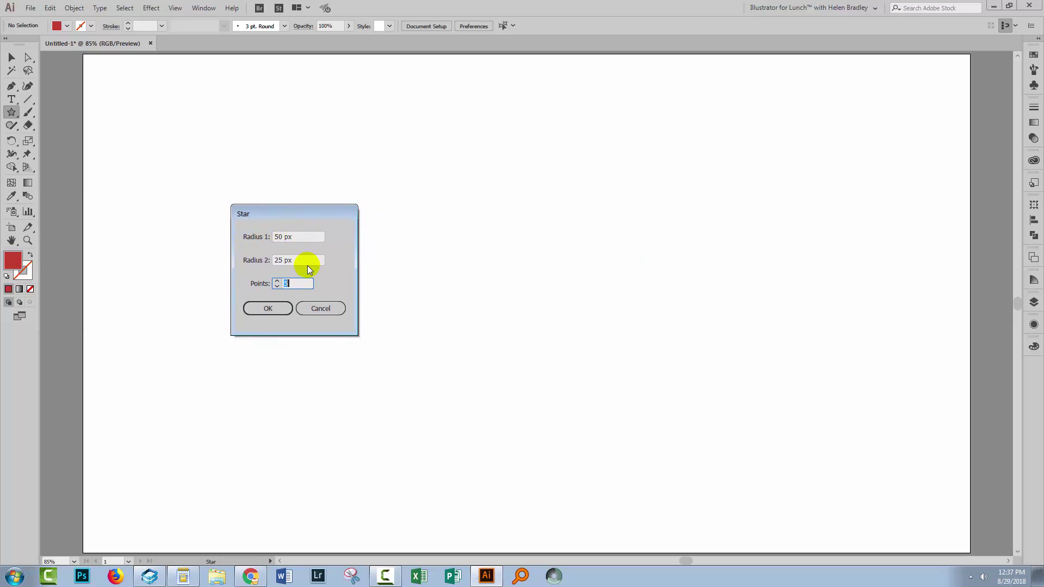
{"action": "left_click", "coordinate": [252, 308]}
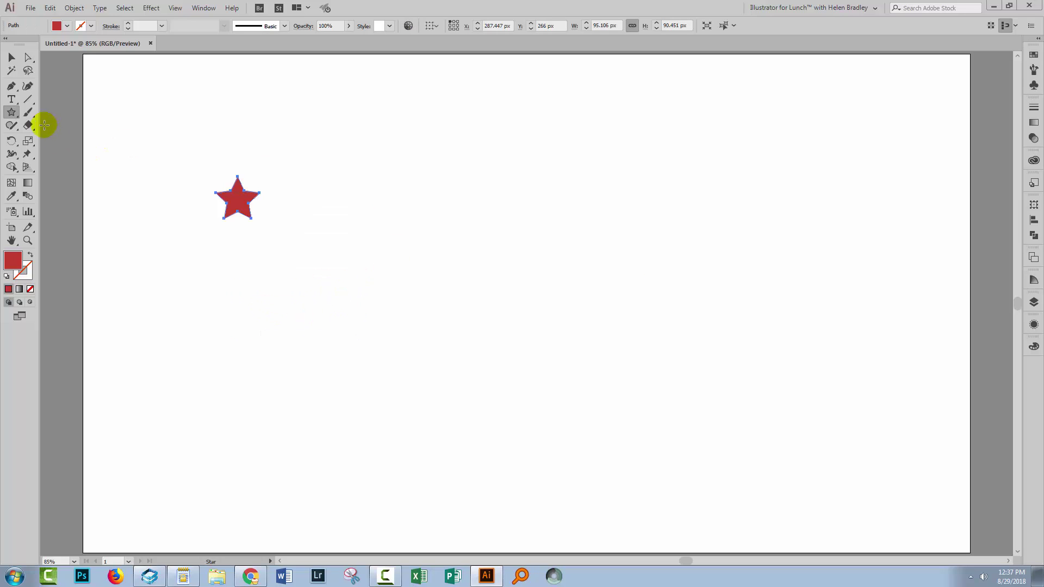
{"action": "left_click", "coordinate": [11, 58]}
{"action": "left_click", "coordinate": [253, 227]}
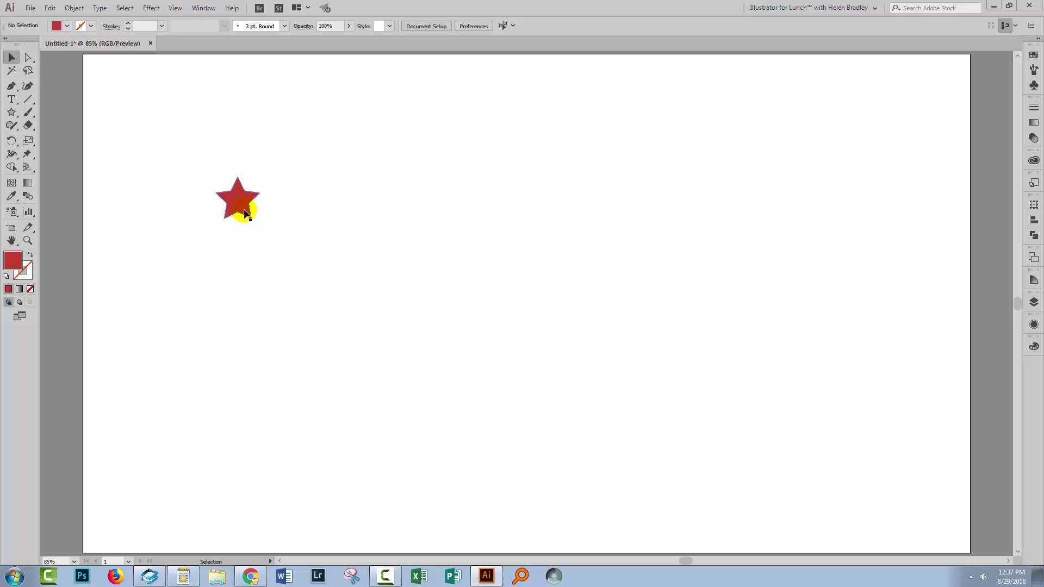
{"action": "left_click", "coordinate": [246, 213]}
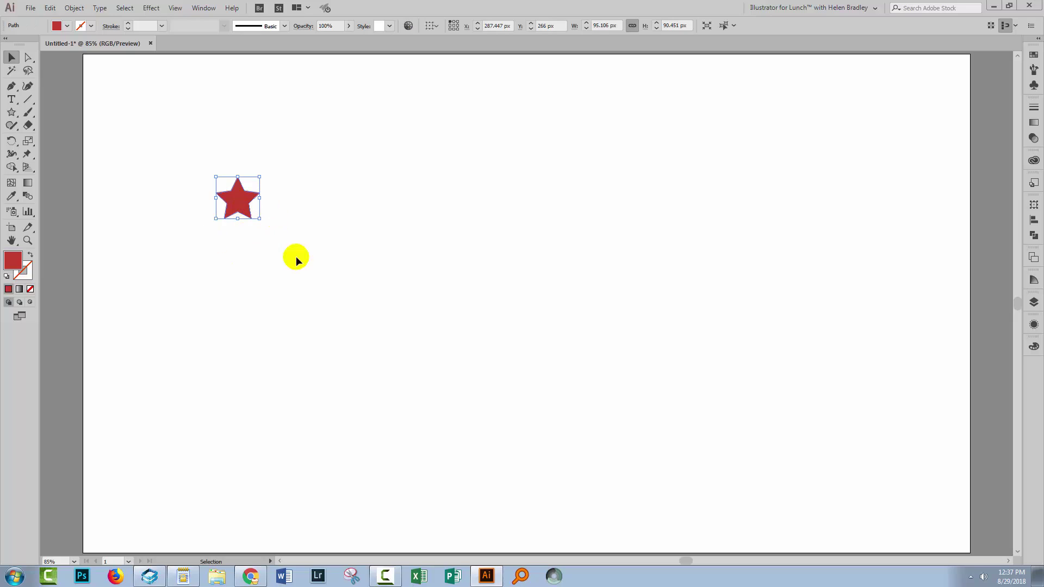
Deselect everything and drag out a new star near the centre, setting it to seven points.
{"action": "left_click", "coordinate": [15, 117]}
{"action": "key", "text": "ctrl+shift+a"}
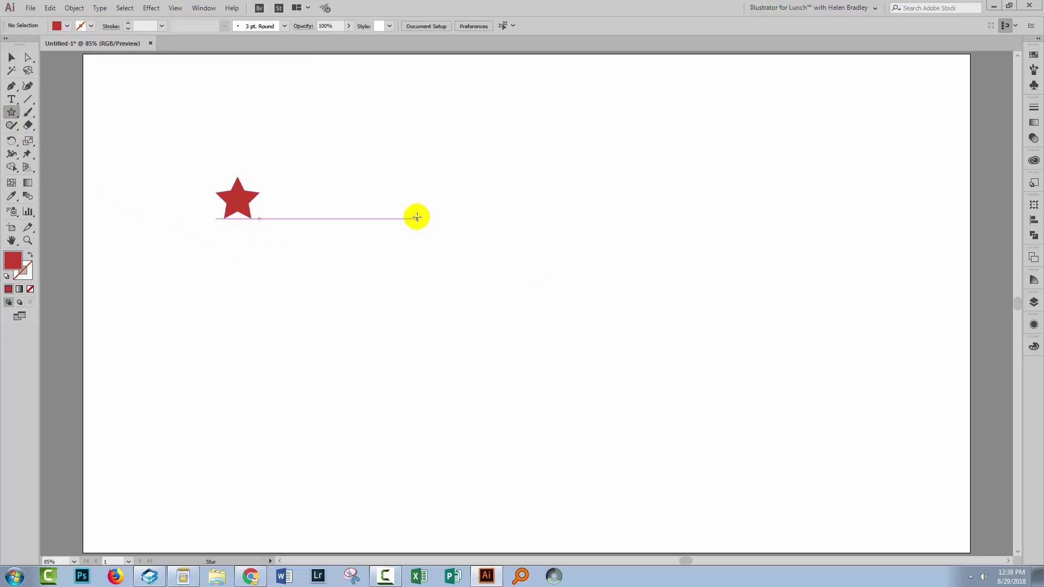
{"action": "left_click_drag", "start_coordinate": [415, 179], "coordinate": [432, 210]}
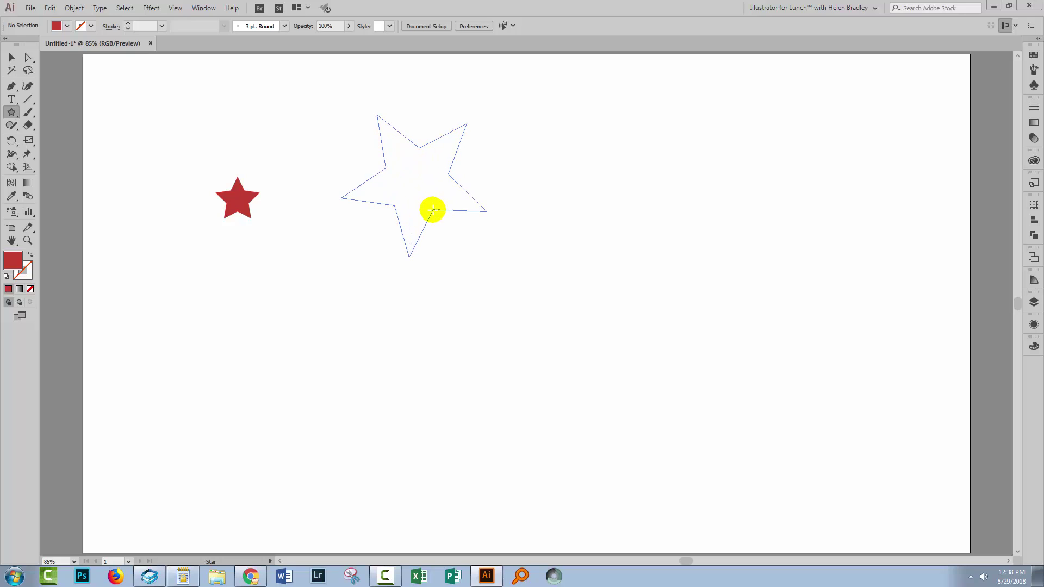
{"action": "mouse_move", "coordinate": [432, 210]}
{"action": "left_mouse_down"}
{"action": "mouse_move", "coordinate": [483, 359]}
{"action": "mouse_move", "coordinate": [408, 324]}
{"action": "mouse_move", "coordinate": [603, 342]}
{"action": "mouse_move", "coordinate": [487, 349]}
{"action": "mouse_move", "coordinate": [478, 334]}
{"action": "mouse_move", "coordinate": [476, 351]}
{"action": "mouse_move", "coordinate": [480, 342]}
{"action": "mouse_move", "coordinate": [487, 353]}
{"action": "left_mouse_up"}
{"action": "key", "text": "Up"}
{"action": "key", "text": "Up"}
{"action": "key", "text": "Up"}
{"action": "key", "text": "Up"}
{"action": "key", "text": "Up"}
{"action": "key", "text": "Up"}
{"action": "key", "text": "Up"}
{"action": "key", "text": "Up"}
{"action": "key", "text": "Up"}
{"action": "key", "text": "Up"}
{"action": "key", "text": "Up"}
{"action": "key", "text": "Up"}
{"action": "key", "text": "Up"}
{"action": "key", "text": "Up"}
{"action": "key", "text": "Up"}
{"action": "key", "text": "Up"}
{"action": "key", "text": "Up"}
{"action": "key", "text": "Up"}
{"action": "key", "text": "Up"}
{"action": "key", "text": "Down"}
{"action": "key", "text": "Down"}
{"action": "key", "text": "Down"}
{"action": "key", "text": "Down"}
{"action": "key", "text": "Down"}
{"action": "key", "text": "Down"}
{"action": "key", "text": "Down"}
{"action": "key", "text": "Down"}
{"action": "key", "text": "Down"}
{"action": "key", "text": "Down"}
{"action": "key", "text": "Down"}
{"action": "key", "text": "Down"}
{"action": "key", "text": "Down"}
{"action": "key", "text": "Down"}
{"action": "key", "text": "Down"}
{"action": "key", "text": "Down"}
{"action": "key", "text": "Down"}
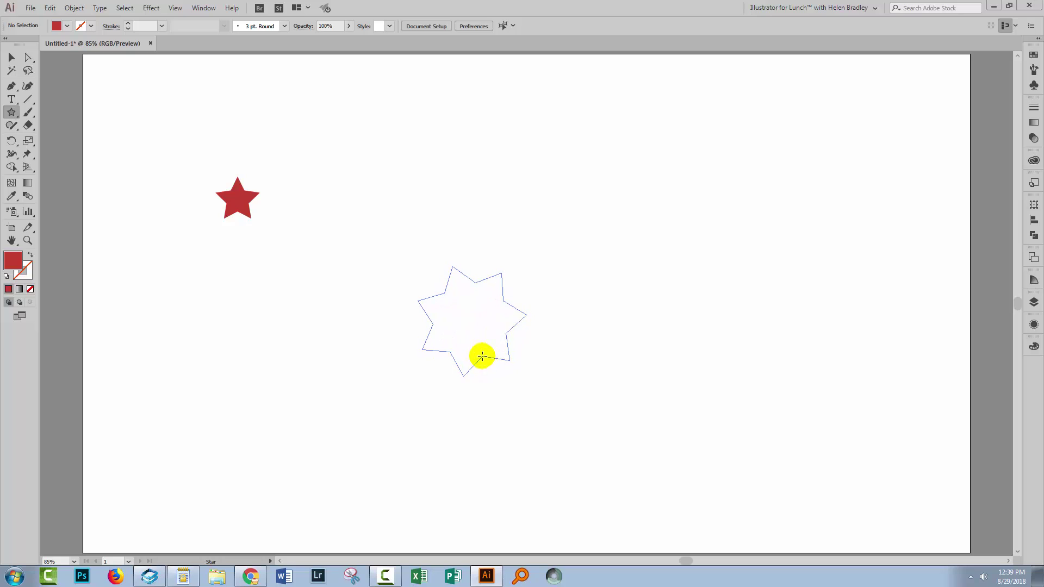
Enlarge, rotate and adjust the inner radius of the seven-point star, finishing it at about 378 × 384 px.
{"action": "left_click_drag", "start_coordinate": [485, 364], "coordinate": [484, 364]}
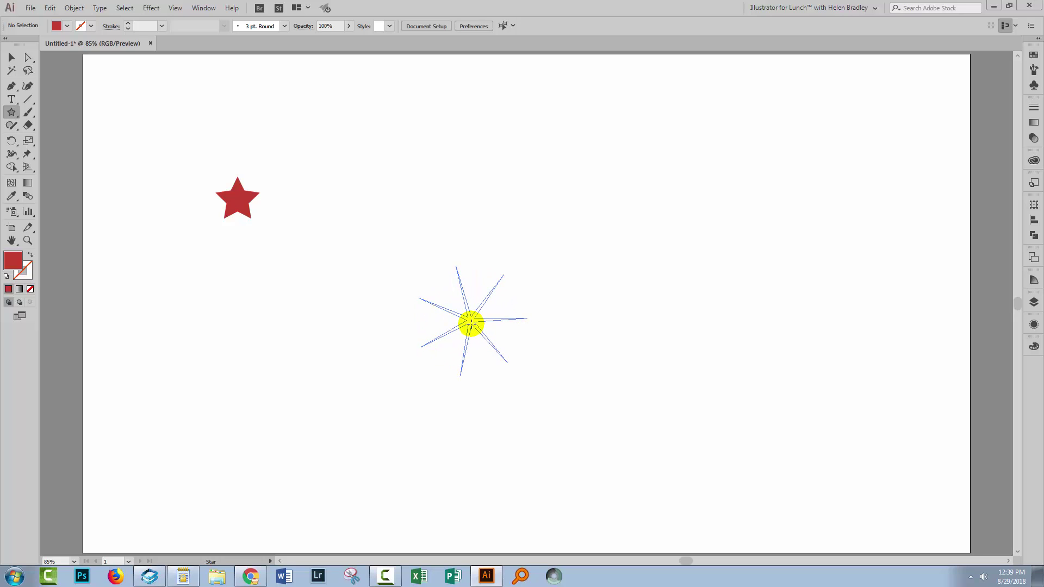
{"action": "left_click_drag", "start_coordinate": [471, 322], "coordinate": [471, 322]}
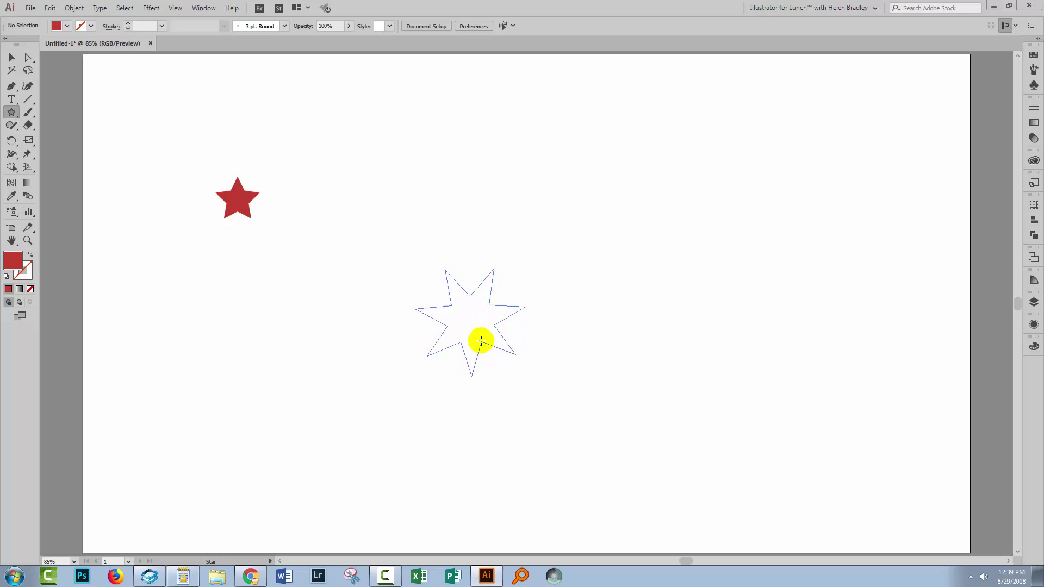
{"action": "left_click_drag", "start_coordinate": [478, 332], "coordinate": [497, 359]}
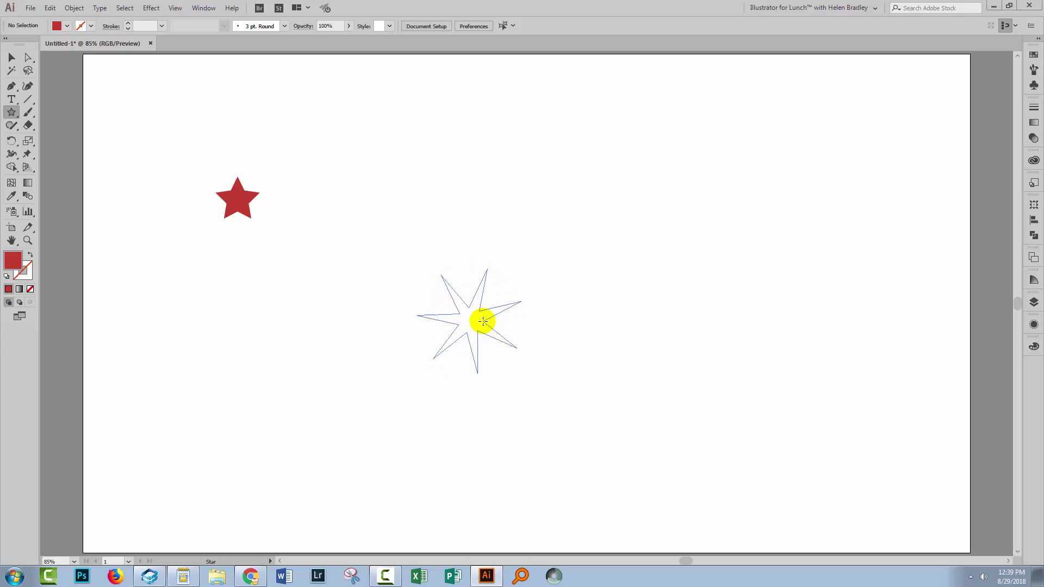
{"action": "left_click_drag", "start_coordinate": [479, 320], "coordinate": [554, 284]}
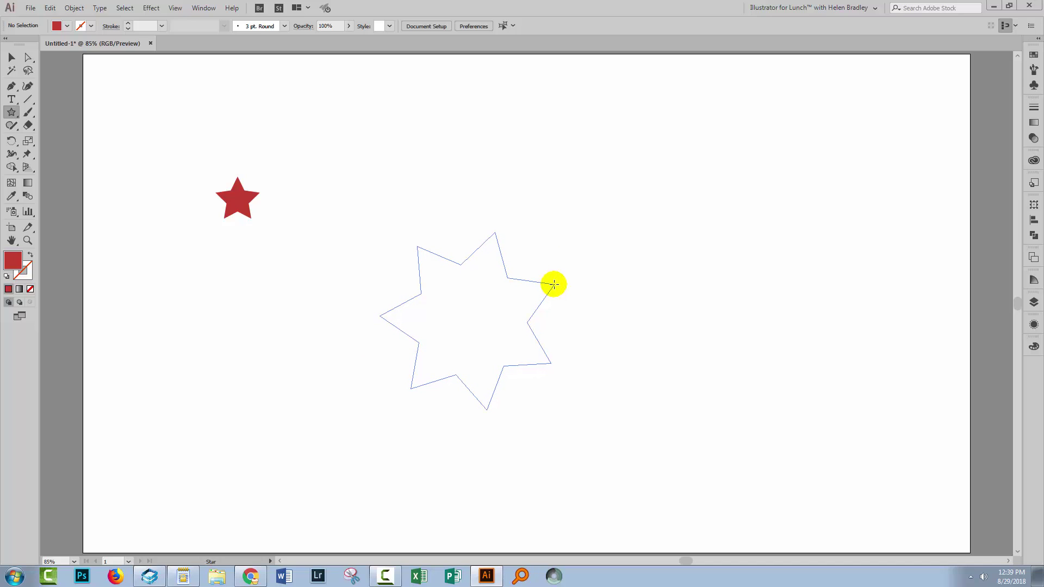
{"action": "left_click_drag", "start_coordinate": [554, 284], "coordinate": [554, 284]}
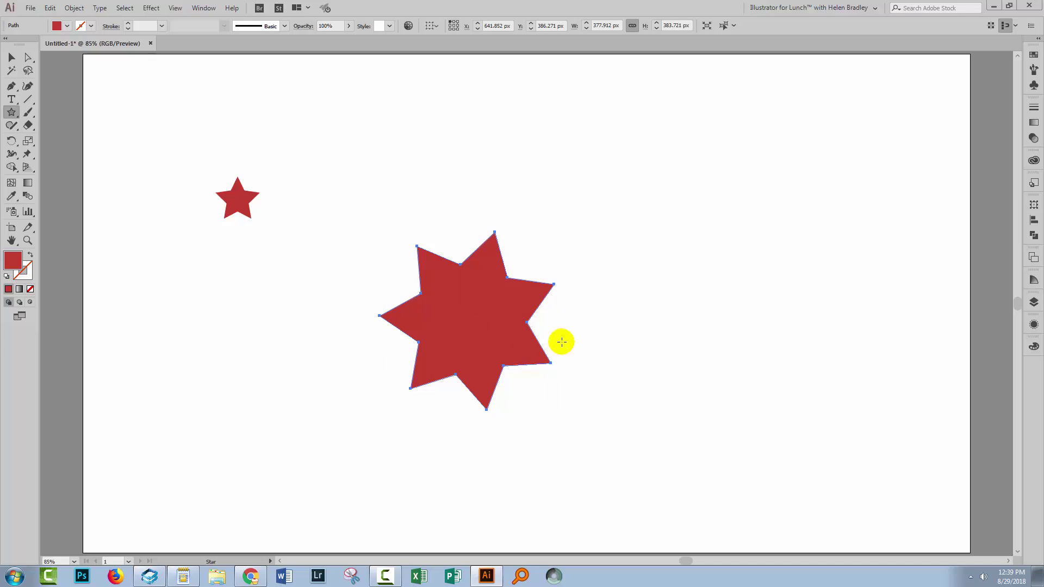
Create a seven-point star with radii of 200 px and 120 px right of the large star.
{"action": "left_click", "coordinate": [648, 312]}
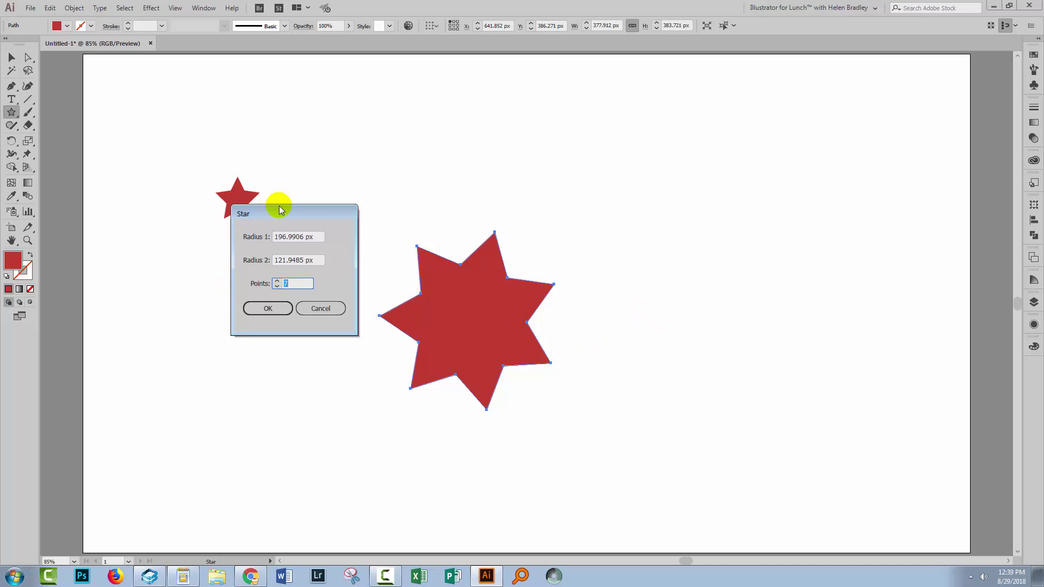
{"action": "left_click_drag", "start_coordinate": [280, 210], "coordinate": [793, 266]}
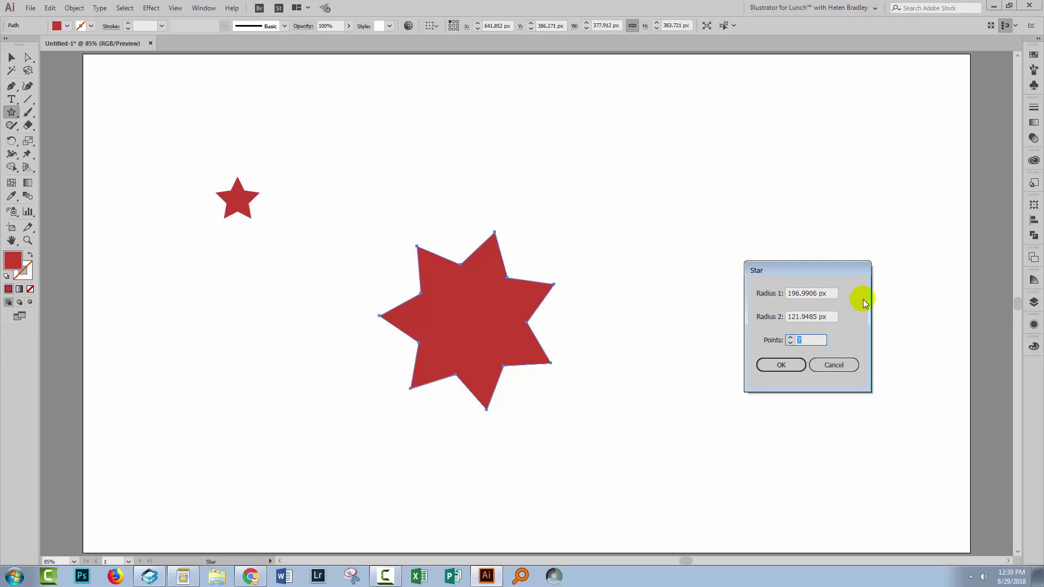
{"action": "left_click", "coordinate": [824, 293]}
{"action": "type", "text": "200"}
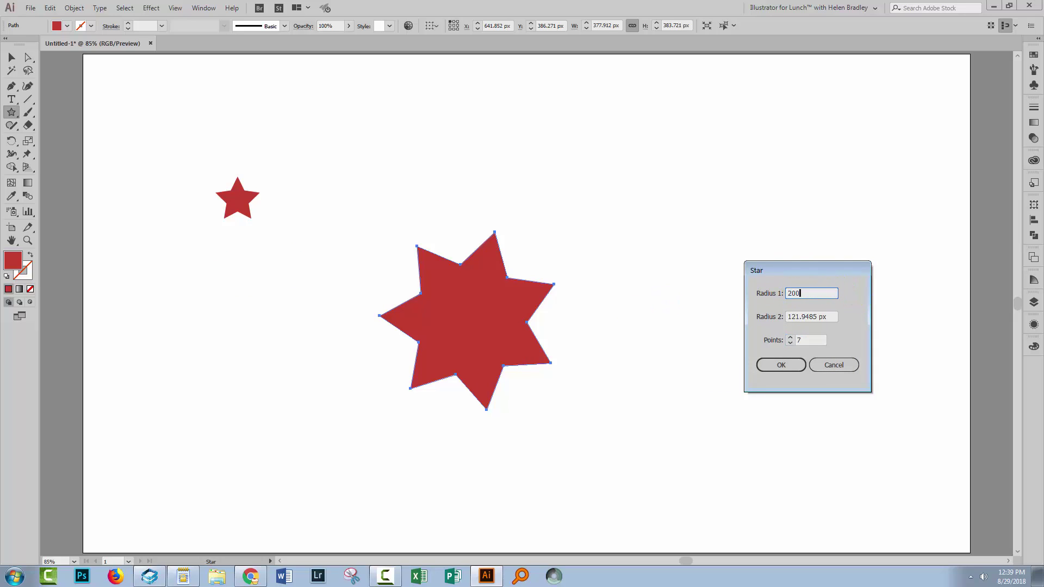
{"action": "key", "text": "Tab"}
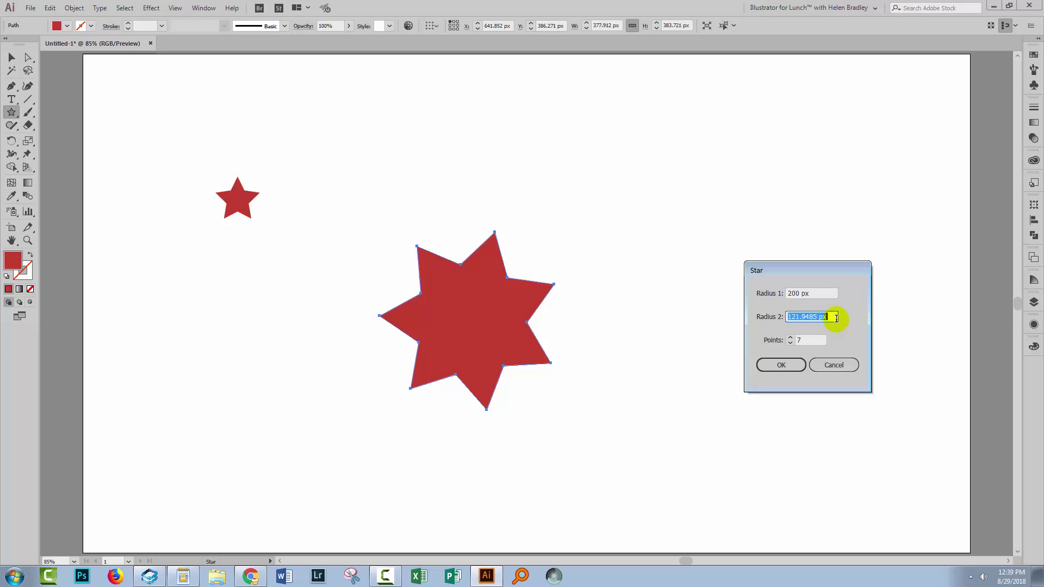
{"action": "type", "text": "120"}
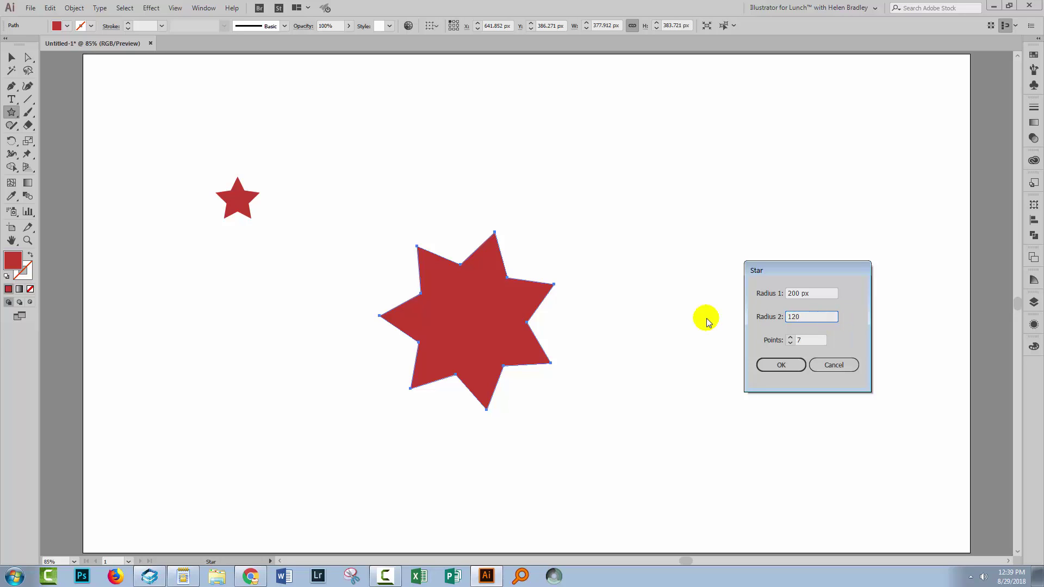
{"action": "left_click", "coordinate": [781, 365]}
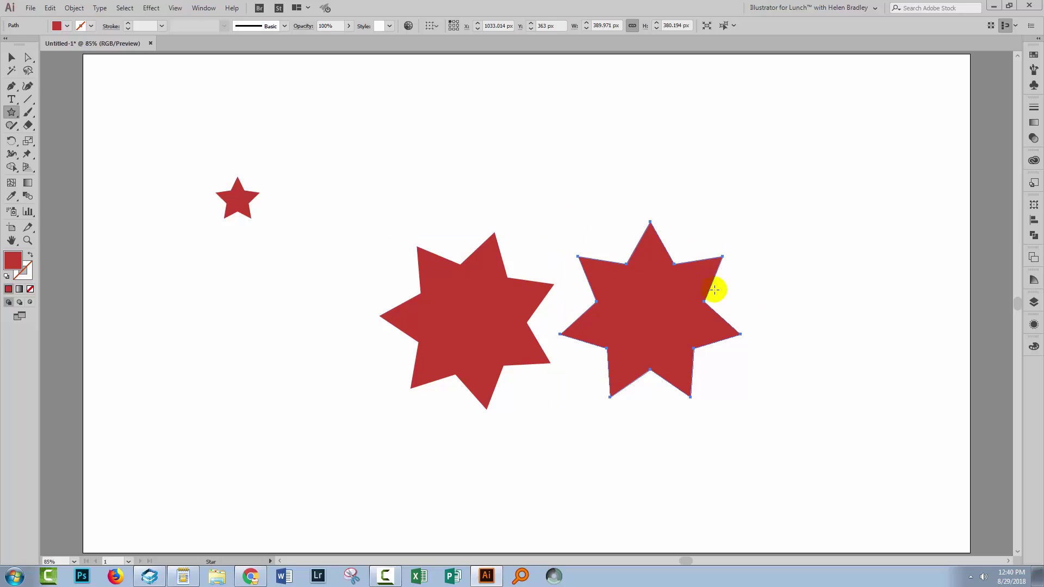
Create another seven-point star with radii of 120 px and 200 px.
{"action": "left_click", "coordinate": [816, 294]}
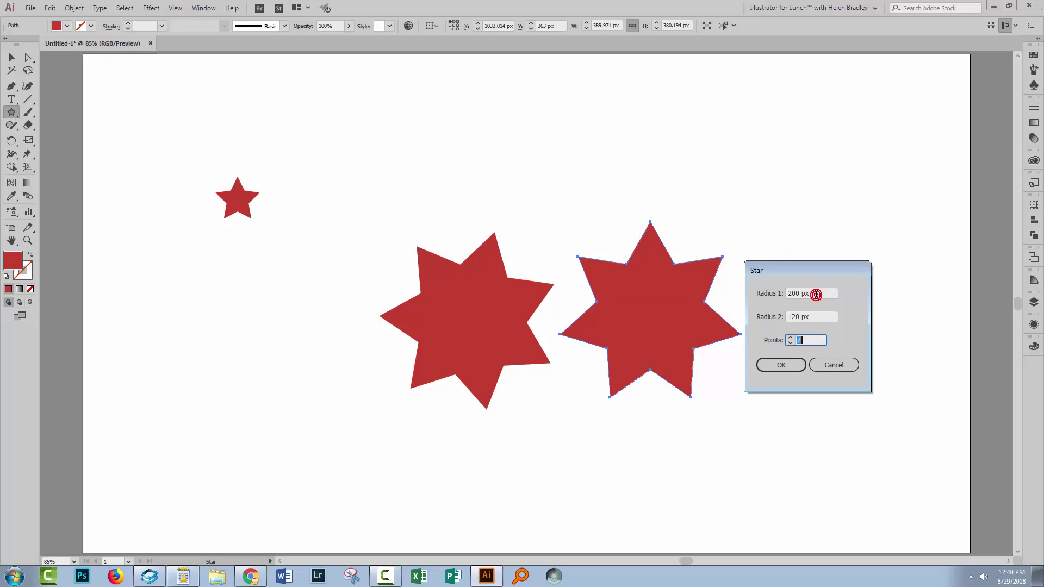
{"action": "left_click_drag", "start_coordinate": [815, 294], "coordinate": [752, 302]}
{"action": "type", "text": "120"}
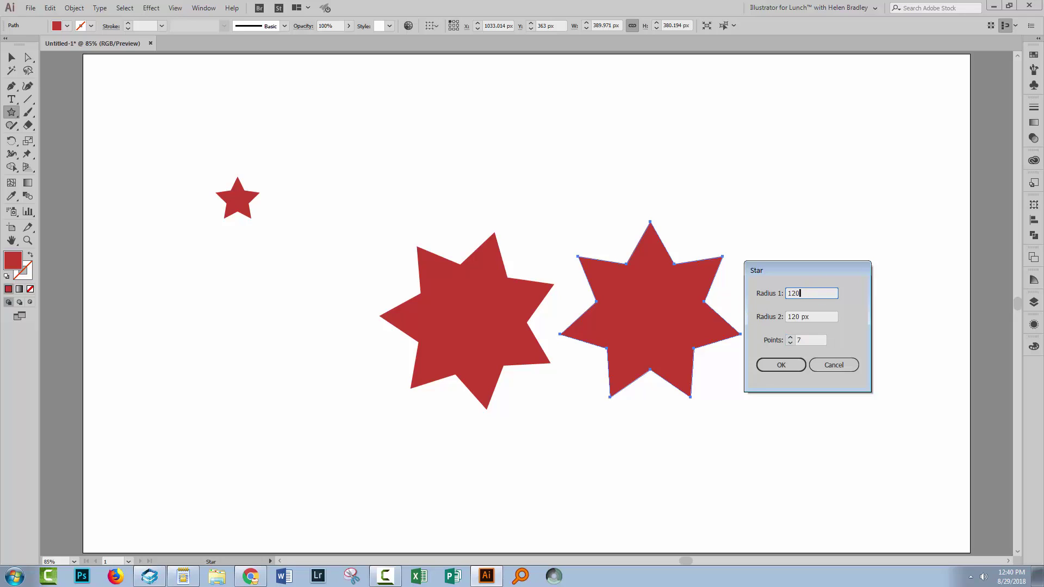
{"action": "key", "text": "Tab"}
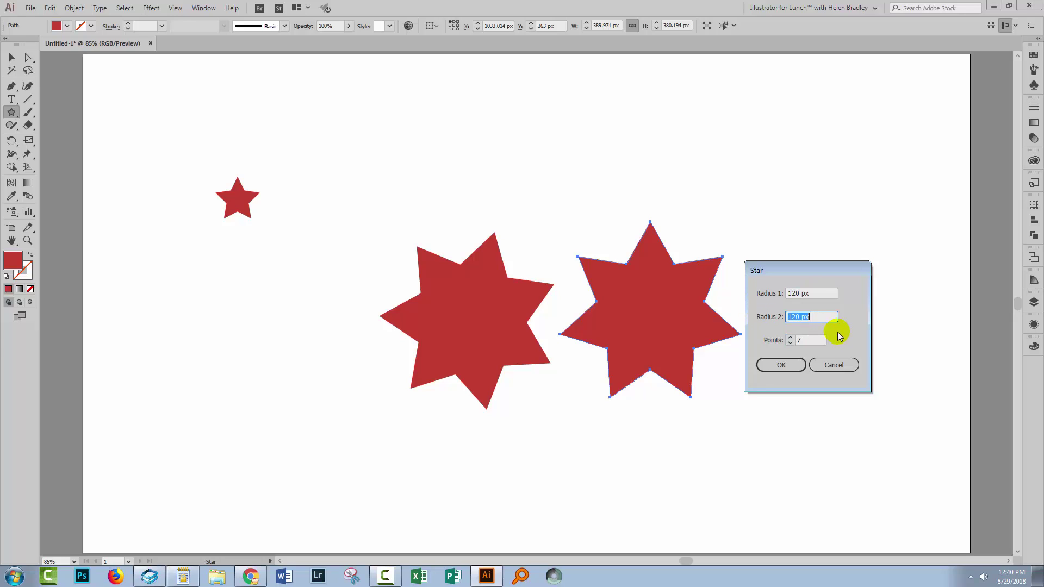
{"action": "type", "text": "200"}
{"action": "key", "text": "Tab"}
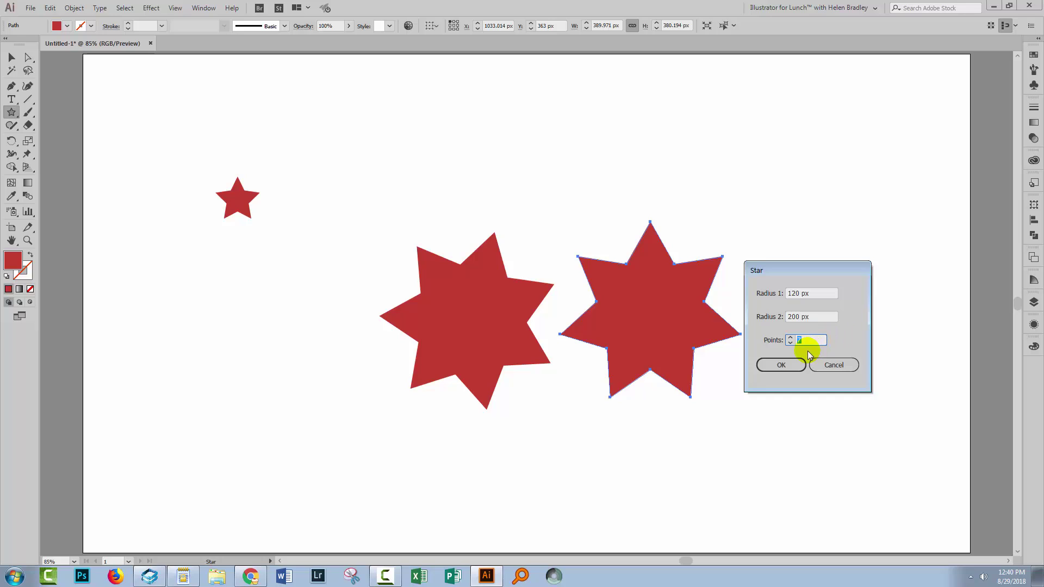
{"action": "left_click", "coordinate": [783, 364]}
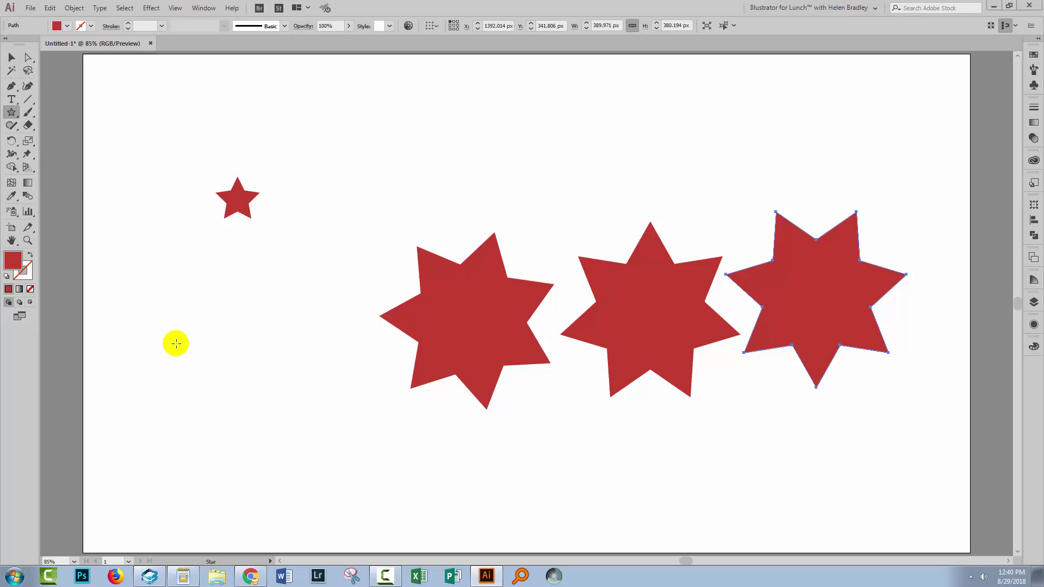
Drag out a many-pointed starburst at the lower left of the artboard.
{"action": "left_click_drag", "start_coordinate": [184, 347], "coordinate": [248, 412]}
{"action": "key", "text": "Up"}
{"action": "key", "text": "Up"}
{"action": "key", "text": "Up"}
{"action": "key", "text": "Up"}
{"action": "key", "text": "Up"}
{"action": "key", "text": "Up"}
{"action": "key", "text": "Up"}
{"action": "key", "text": "Up"}
{"action": "key", "text": "Up"}
{"action": "key", "text": "Up"}
{"action": "key", "text": "Up"}
{"action": "key", "text": "Up"}
{"action": "key", "text": "Up"}
{"action": "key", "text": "Up"}
{"action": "key", "text": "Up"}
{"action": "key", "text": "Up"}
{"action": "key", "text": "Up"}
{"action": "key", "text": "Up"}
{"action": "key", "text": "Up"}
{"action": "key", "text": "Up"}
{"action": "key", "text": "Up"}
{"action": "key", "text": "Up"}
{"action": "key", "text": "Up"}
{"action": "key", "text": "Up"}
{"action": "key", "text": "Up"}
{"action": "key", "text": "Up"}
{"action": "key", "text": "Up"}
{"action": "key", "text": "Up"}
{"action": "key", "text": "Up"}
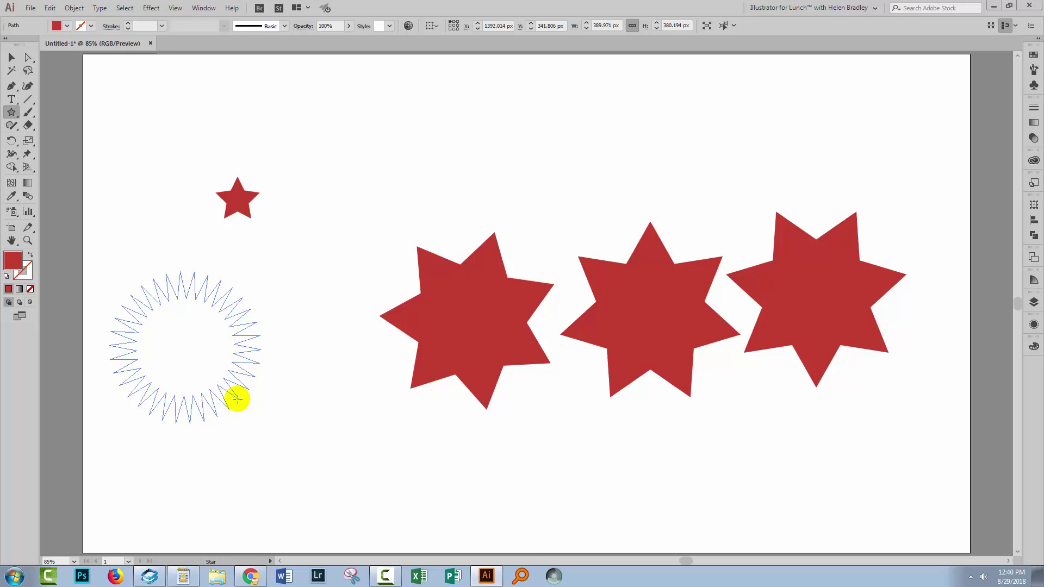
{"action": "left_click_drag", "start_coordinate": [237, 399], "coordinate": [221, 392]}
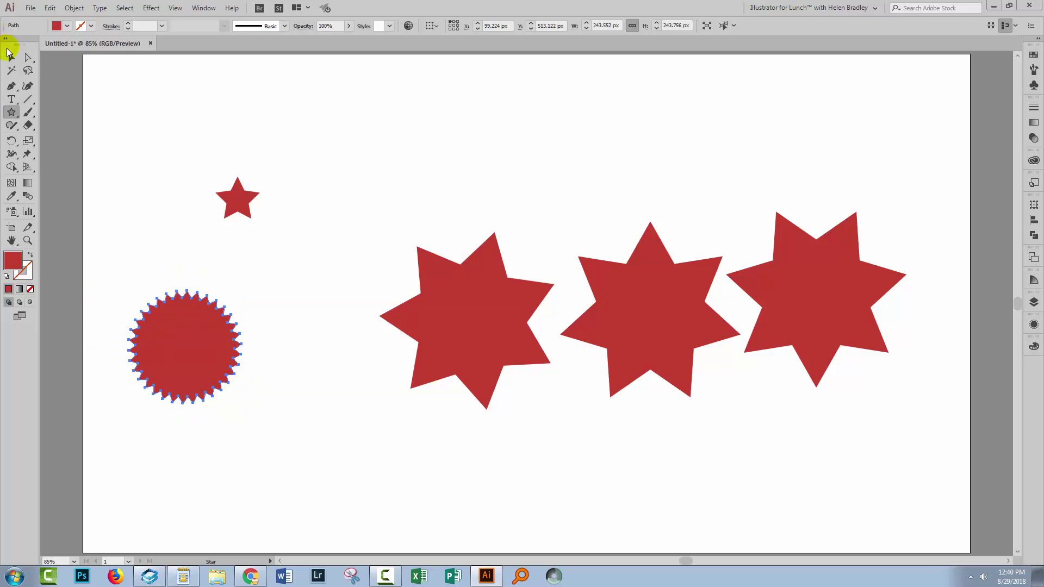
Enlarge the starburst and move it down and to the right.
{"action": "left_click", "coordinate": [10, 55]}
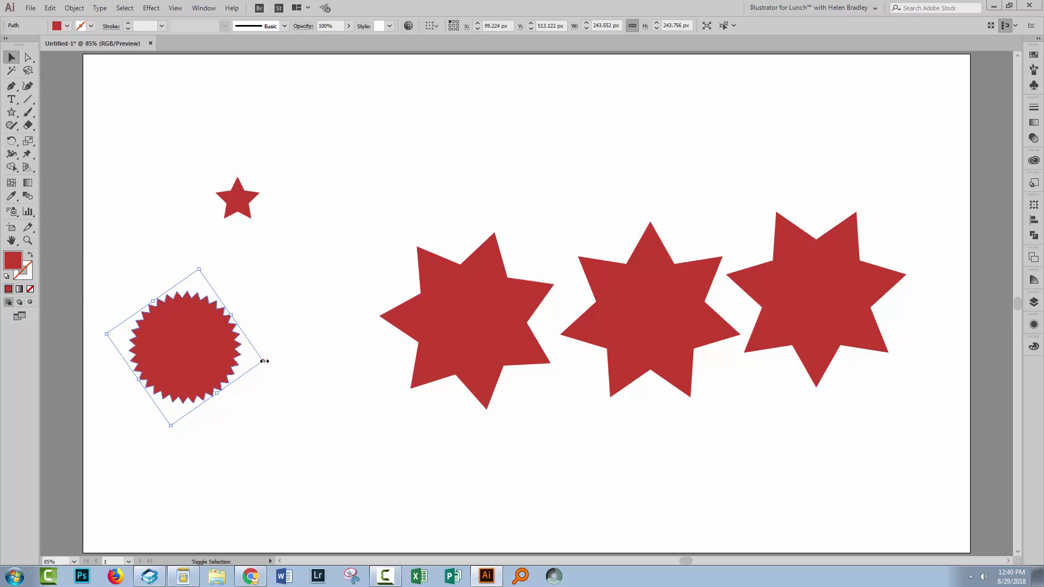
{"action": "left_click_drag", "start_coordinate": [264, 361], "coordinate": [318, 376]}
{"action": "left_click", "coordinate": [213, 363]}
{"action": "left_click_drag", "start_coordinate": [213, 363], "coordinate": [255, 403]}
{"action": "left_click", "coordinate": [349, 459]}
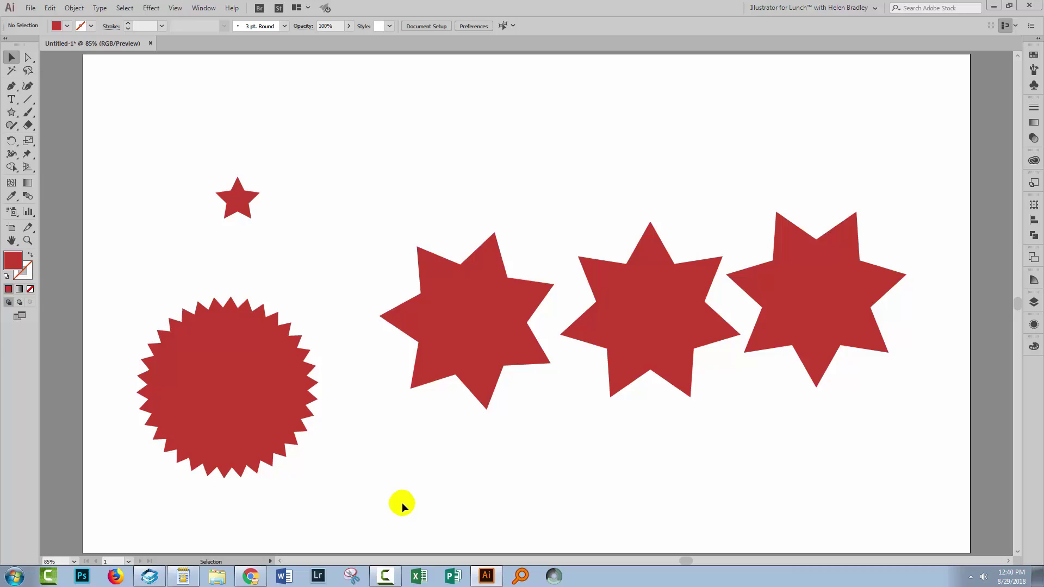
Drag out a tall star near the top, reducing it to four long, thin points.
{"action": "left_click", "coordinate": [11, 112]}
{"action": "left_click_drag", "start_coordinate": [352, 140], "coordinate": [352, 248]}
{"action": "key", "text": "Down"}
{"action": "key", "text": "Down"}
{"action": "key", "text": "Down"}
{"action": "key", "text": "Down"}
{"action": "key", "text": "Down"}
{"action": "key", "text": "Down"}
{"action": "key", "text": "Down"}
{"action": "key", "text": "Down"}
{"action": "key", "text": "Down"}
{"action": "key", "text": "Down"}
{"action": "key", "text": "Down"}
{"action": "key", "text": "Down"}
{"action": "key", "text": "Down"}
{"action": "key", "text": "Down"}
{"action": "key", "text": "Down"}
{"action": "key", "text": "Down"}
{"action": "key", "text": "Up"}
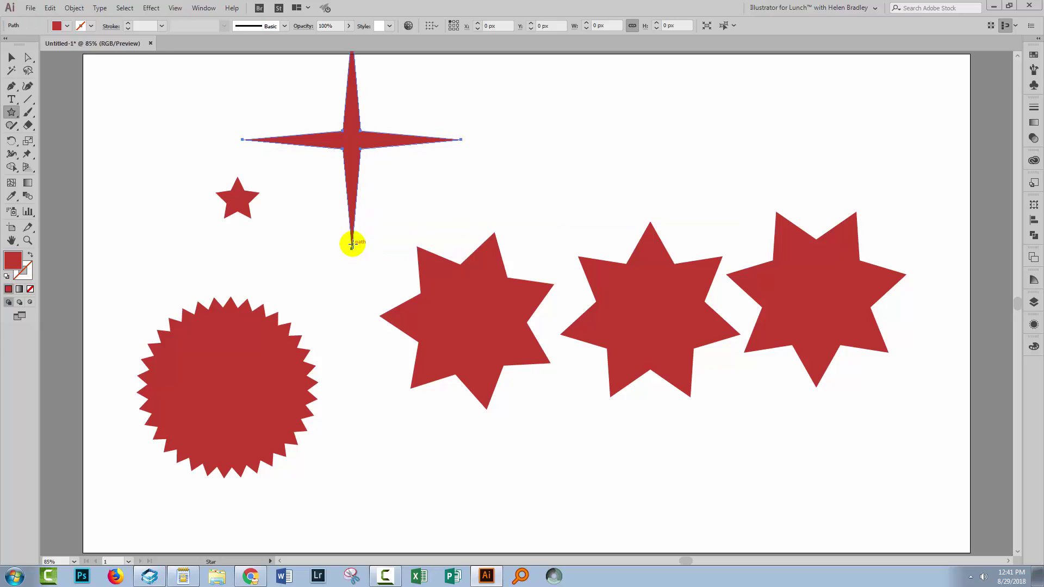
{"action": "left_click", "coordinate": [16, 57]}
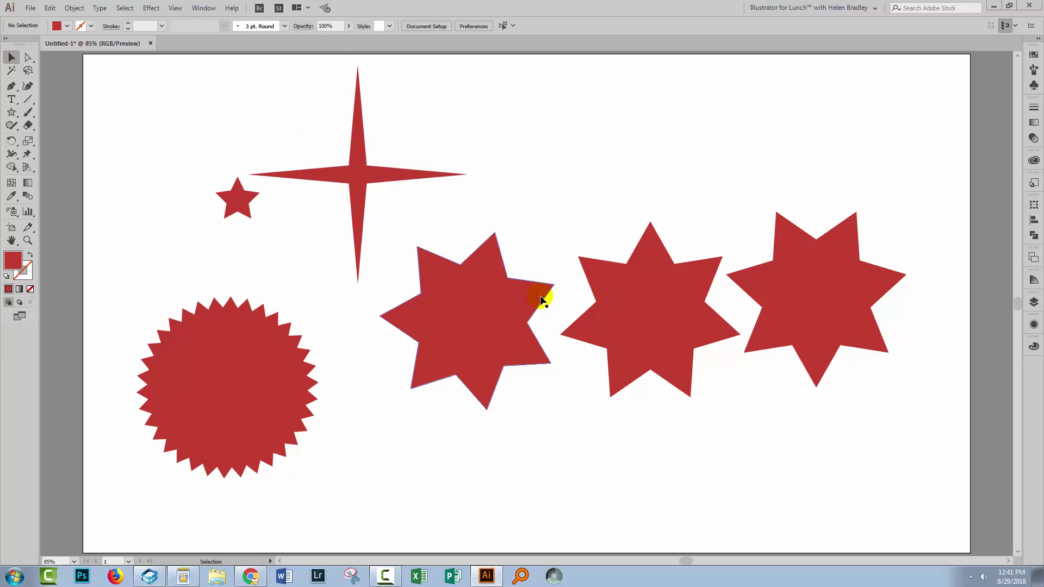
Create a five-point star with radii of 75 px and 35 px at the upper right.
{"action": "left_click", "coordinate": [11, 112]}
{"action": "left_click", "coordinate": [845, 202]}
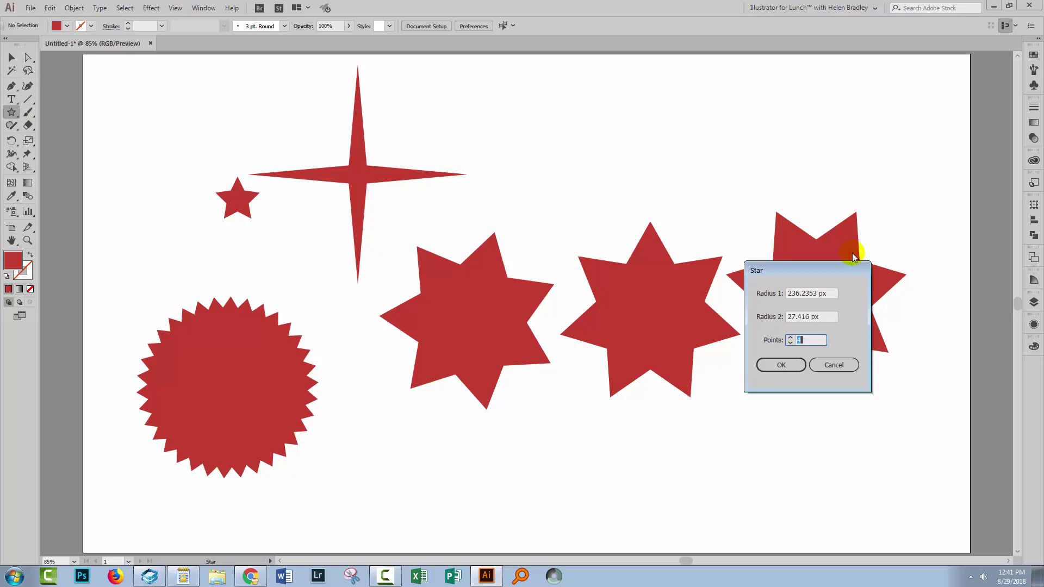
{"action": "left_click", "coordinate": [834, 295]}
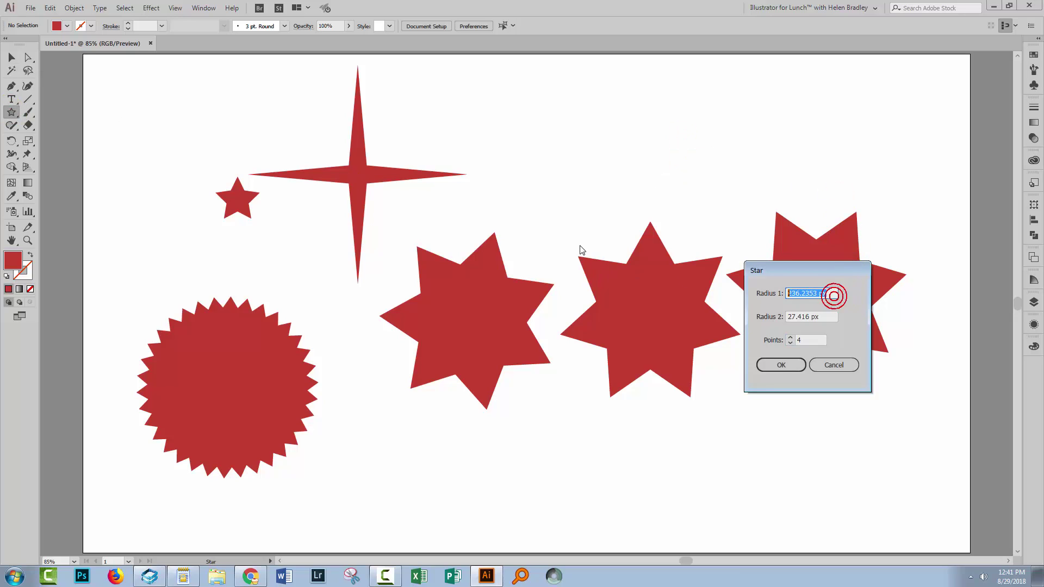
{"action": "type", "text": "75"}
{"action": "key", "text": "Tab"}
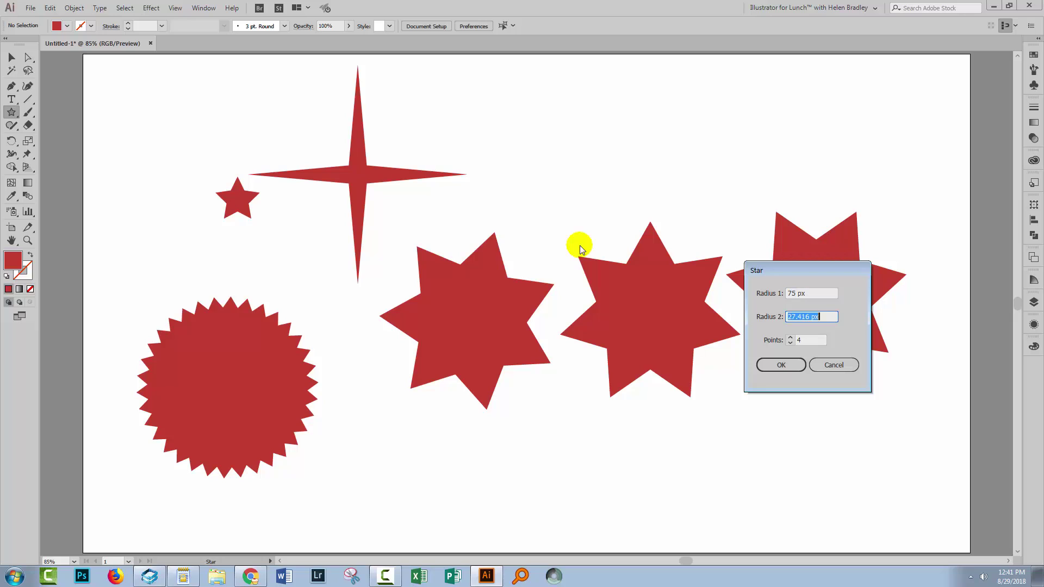
{"action": "type", "text": "35"}
{"action": "key", "text": "Tab"}
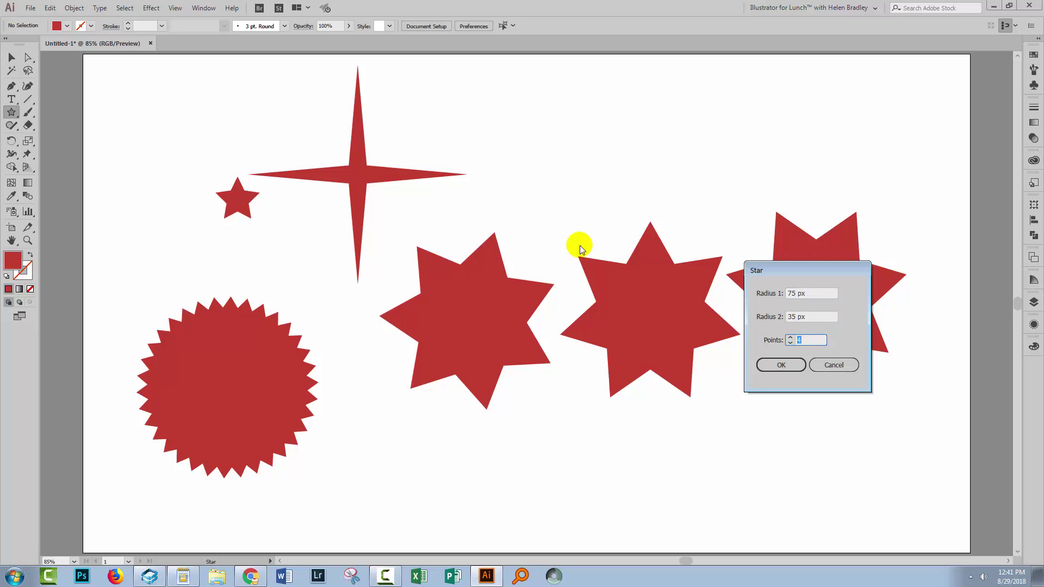
{"action": "type", "text": "5"}
{"action": "key", "text": "Return"}
Zoom in on the new top-right star and select it to reveal its corner controls.
{"action": "key", "text": "z"}
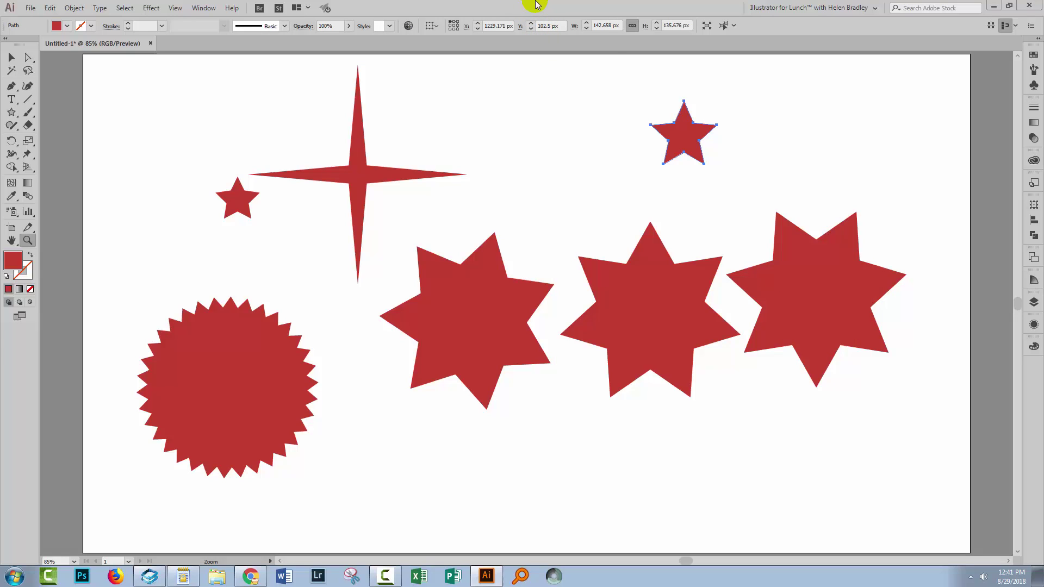
{"action": "left_click_drag", "start_coordinate": [625, 77], "coordinate": [742, 210]}
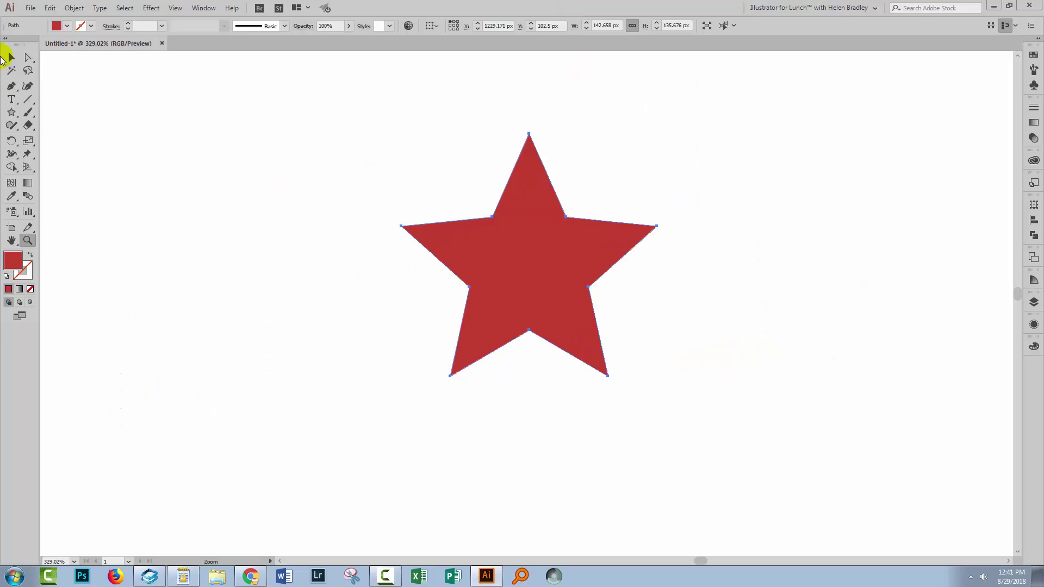
{"action": "left_click", "coordinate": [9, 57]}
{"action": "left_click", "coordinate": [28, 57]}
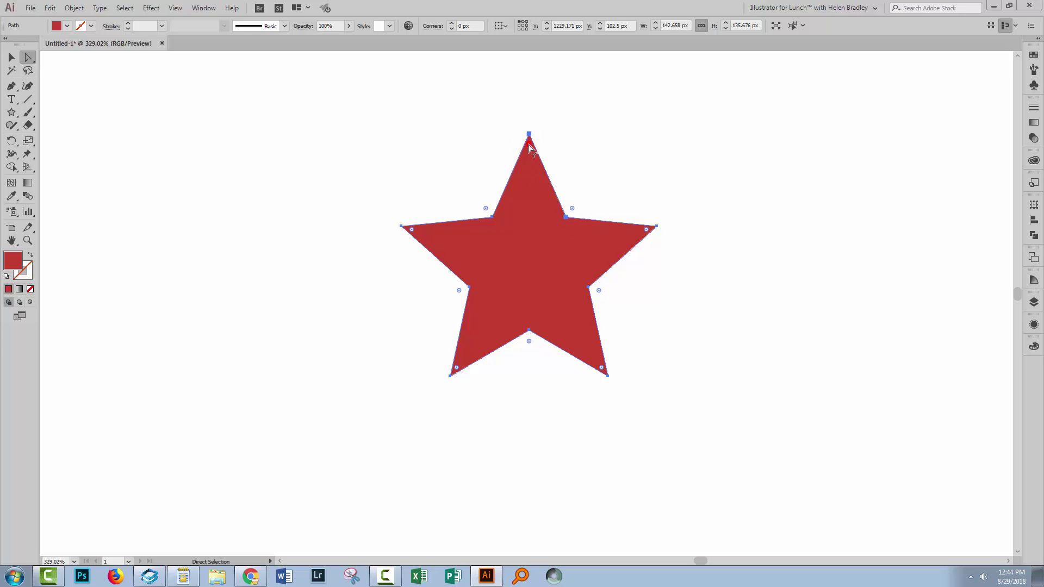
Try rounding all of the star's corners, then restore them to sharp points.
{"action": "left_click_drag", "start_coordinate": [529, 144], "coordinate": [529, 164]}
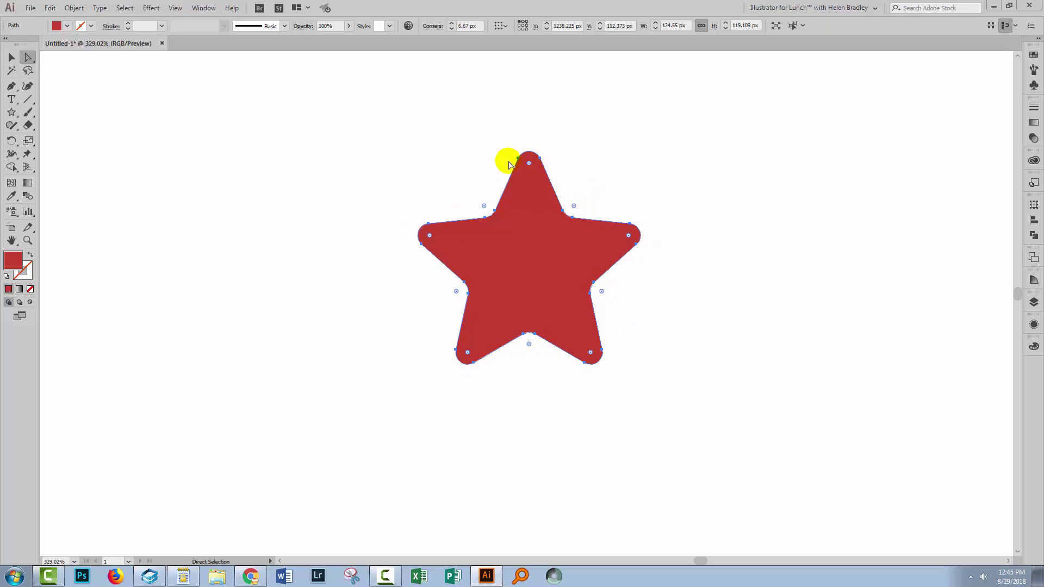
{"action": "left_click_drag", "start_coordinate": [530, 166], "coordinate": [531, 136]}
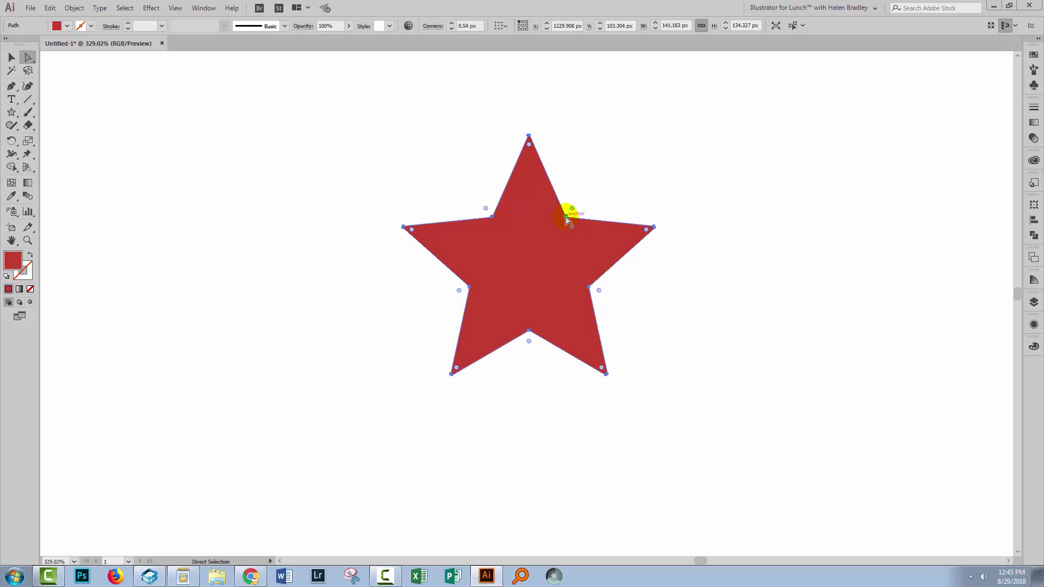
{"action": "left_click", "coordinate": [485, 188]}
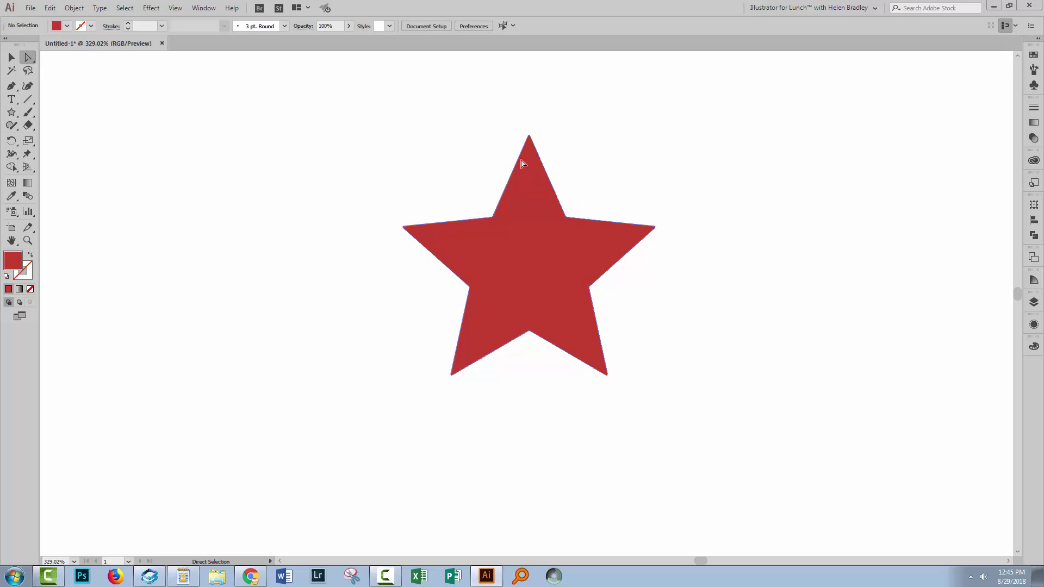
{"action": "left_click", "coordinate": [522, 161]}
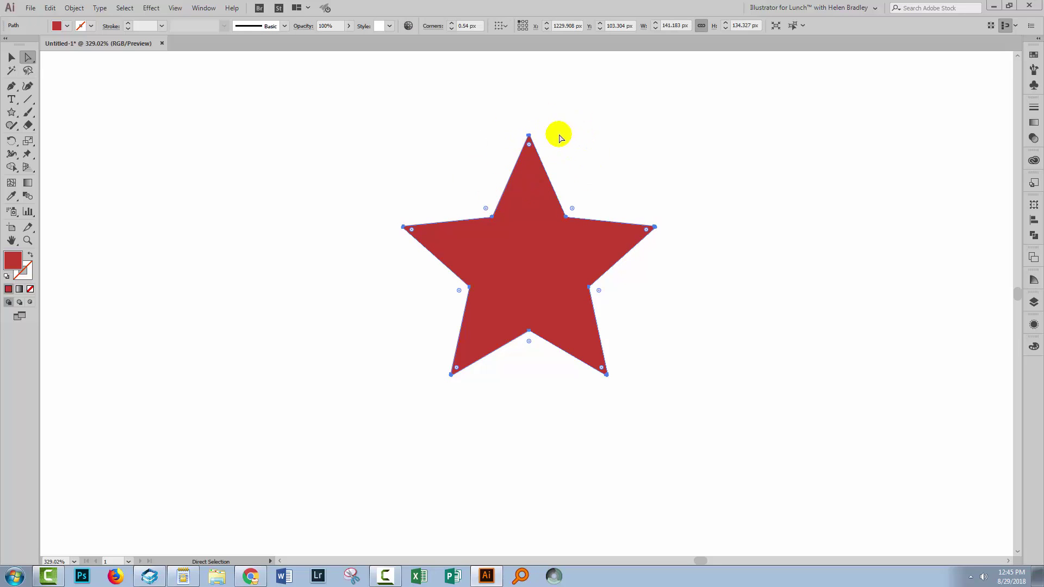
{"action": "left_click", "coordinate": [449, 101]}
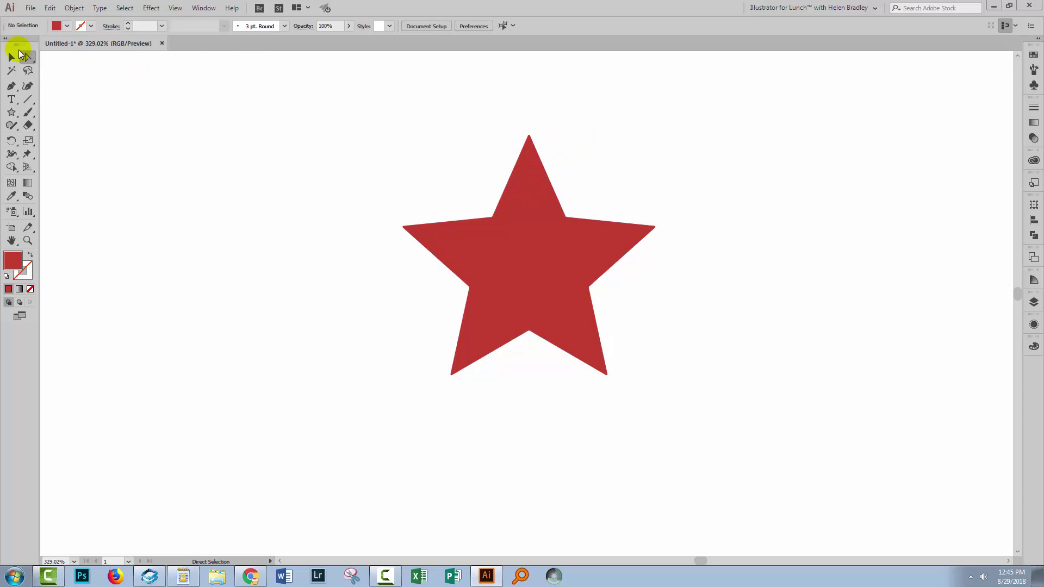
Round off the star's top, right and left points one at a time.
{"action": "left_click_drag", "start_coordinate": [479, 104], "coordinate": [546, 158]}
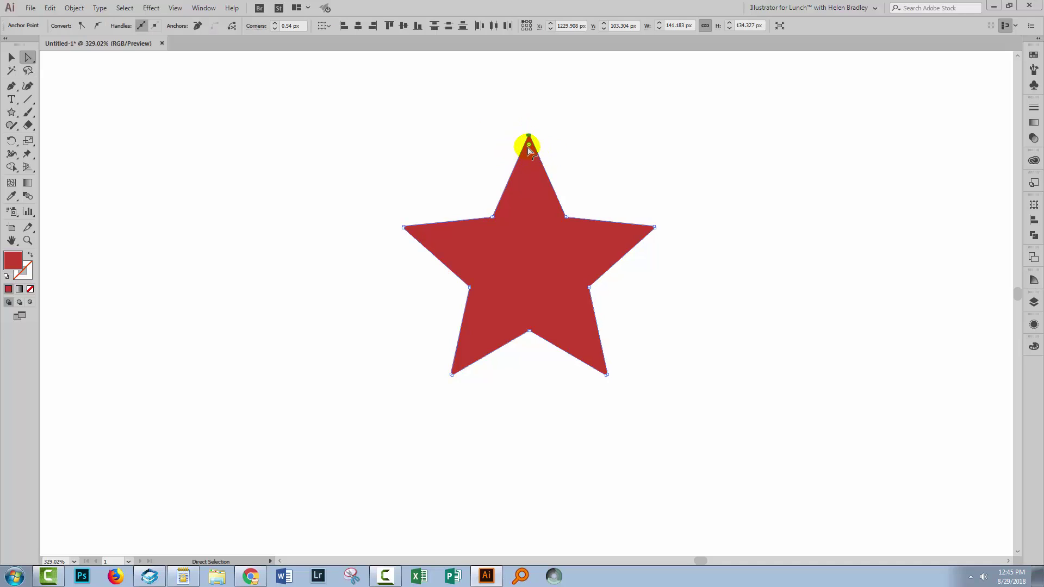
{"action": "left_click_drag", "start_coordinate": [529, 145], "coordinate": [530, 179]}
{"action": "left_click", "coordinate": [629, 159]}
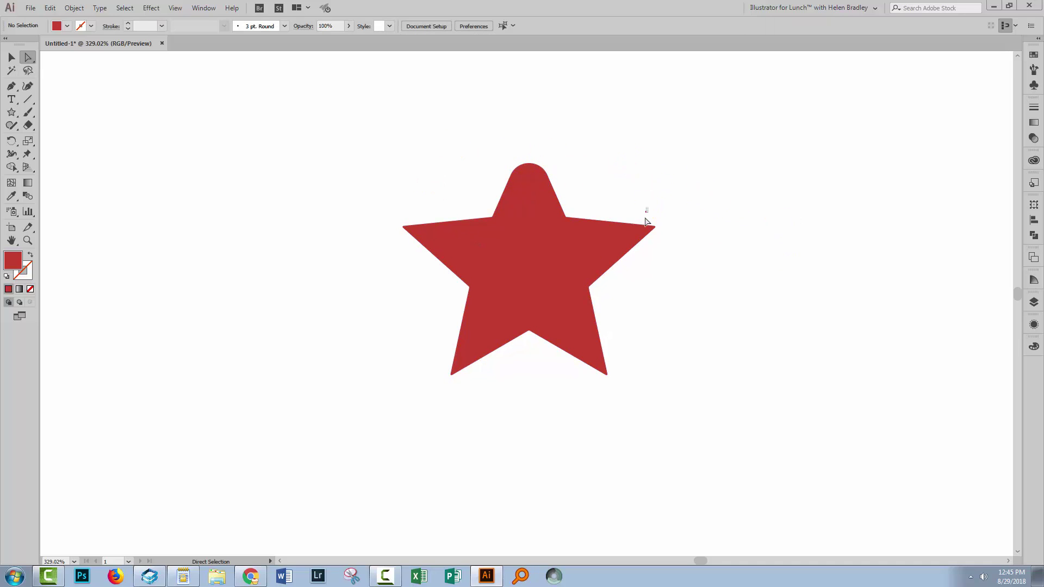
{"action": "left_click_drag", "start_coordinate": [645, 218], "coordinate": [630, 247]}
{"action": "left_click", "coordinate": [625, 268]}
{"action": "left_click_drag", "start_coordinate": [360, 203], "coordinate": [427, 278]}
{"action": "left_click_drag", "start_coordinate": [412, 228], "coordinate": [461, 236]}
{"action": "left_click", "coordinate": [639, 300]}
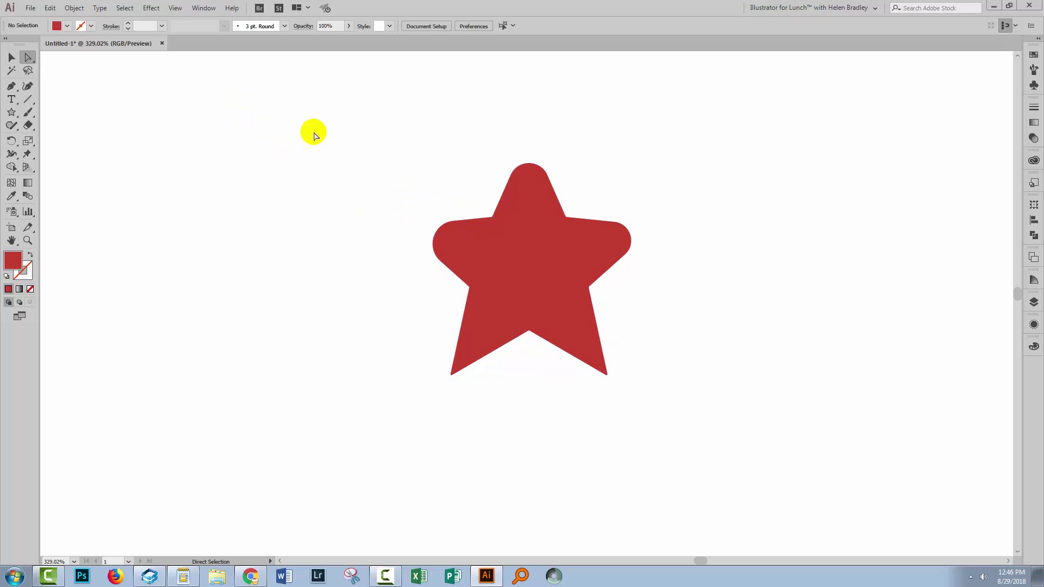
Fit the whole artboard with all seven red stars in the window using Ctrl+0.
{"action": "key", "text": "ctrl+0"}
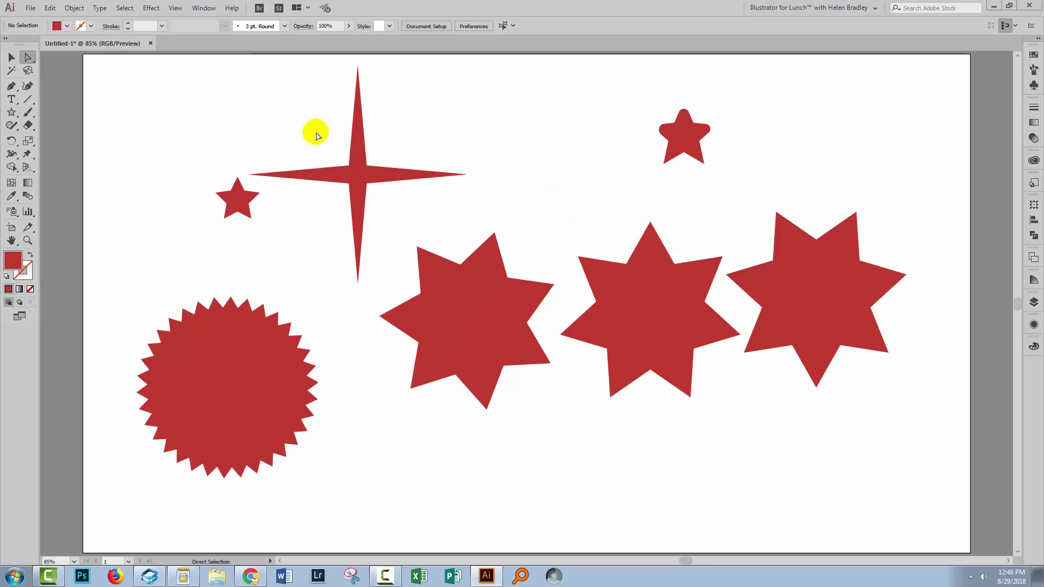